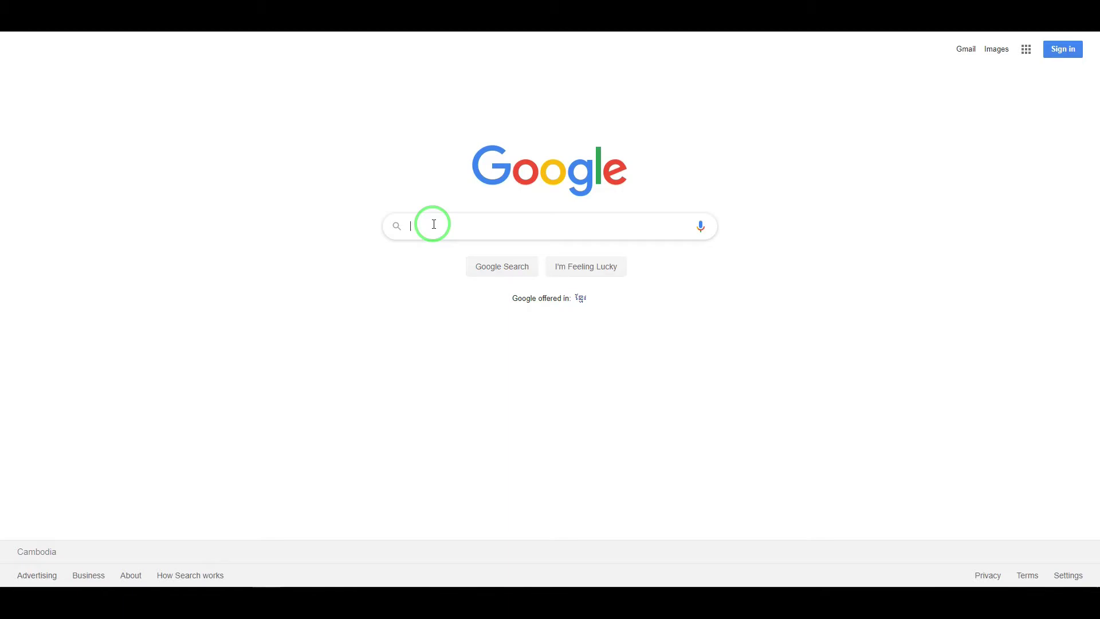
Step: Search Google for "realme 5 isp pinout" and open the first picture in the image results
{"action": "left_click", "coordinate": [434, 224]}
{"action": "type", "text": "re"}
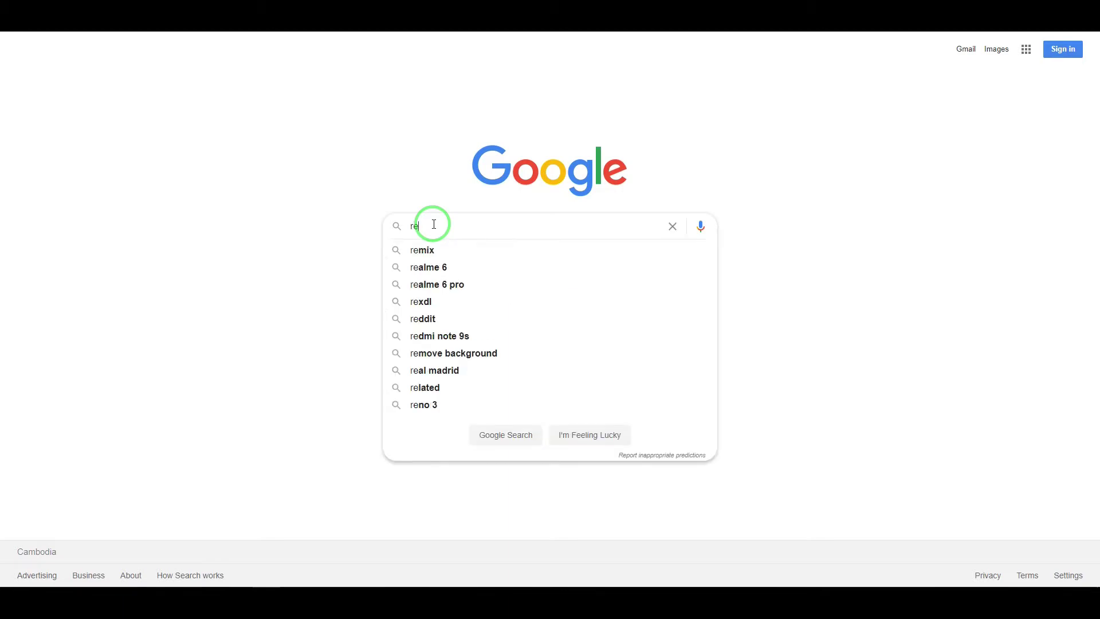
{"action": "type", "text": "a"}
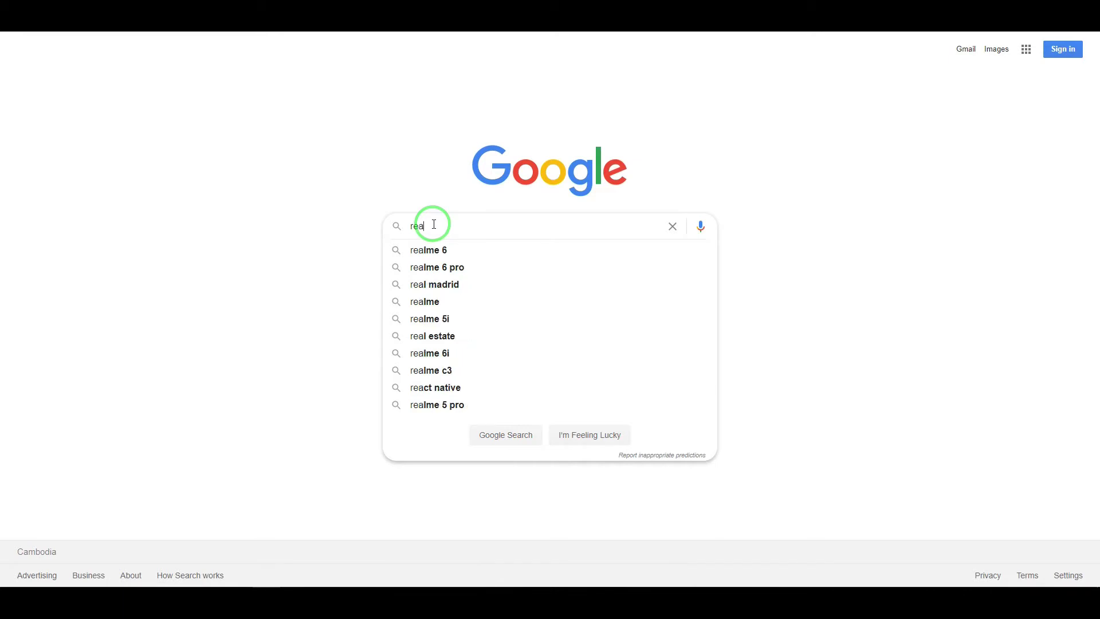
{"action": "type", "text": "lme 5 isp "}
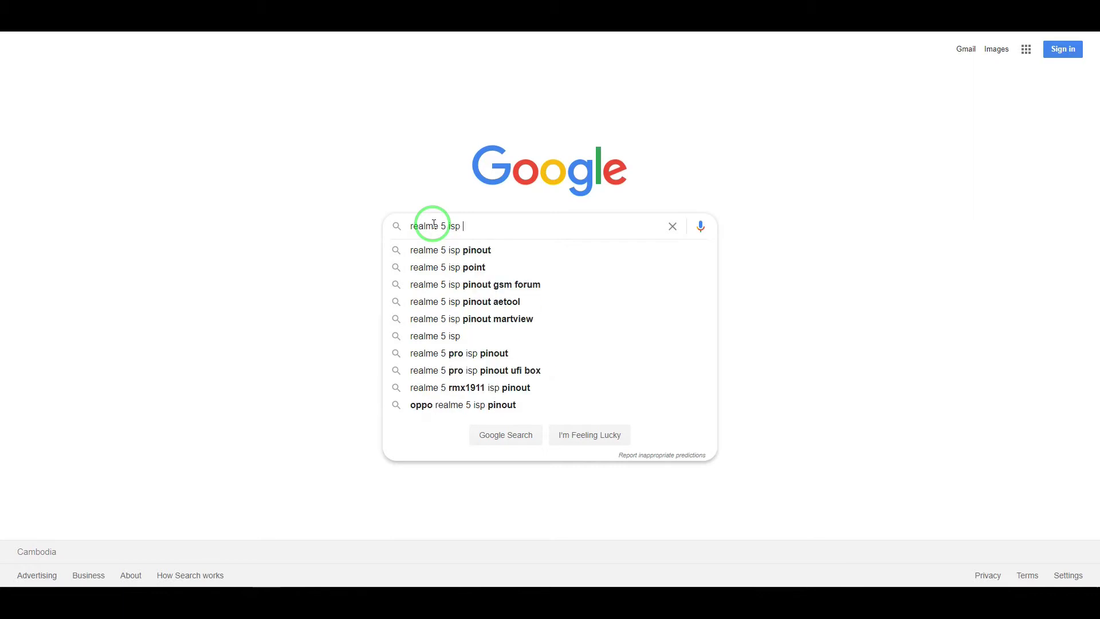
{"action": "type", "text": "pinout"}
{"action": "key", "text": "Return"}
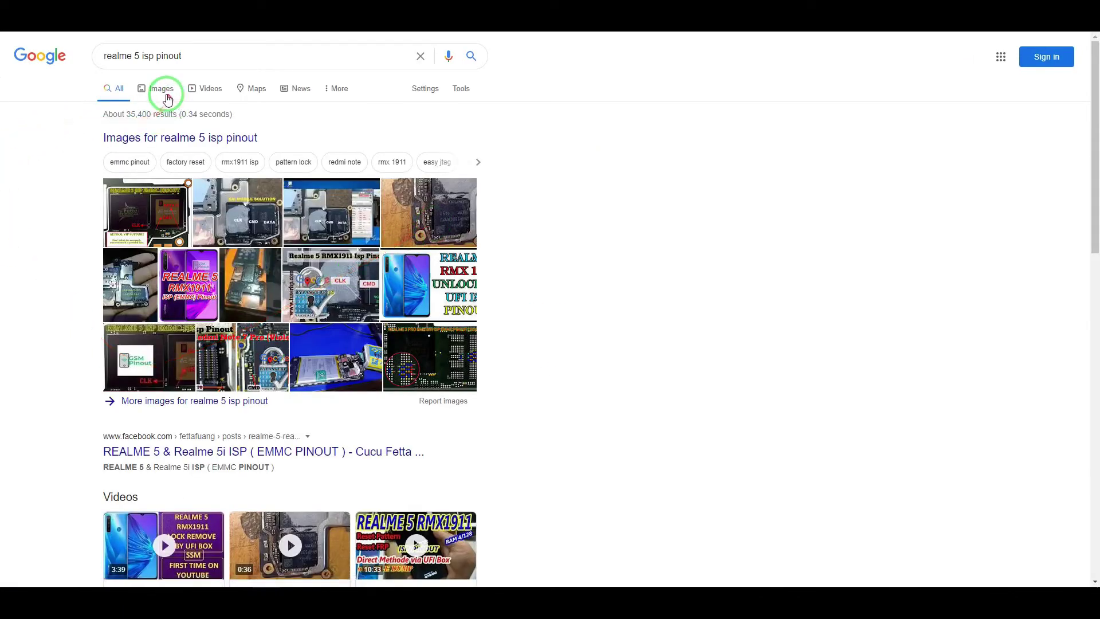
{"action": "left_click", "coordinate": [161, 92]}
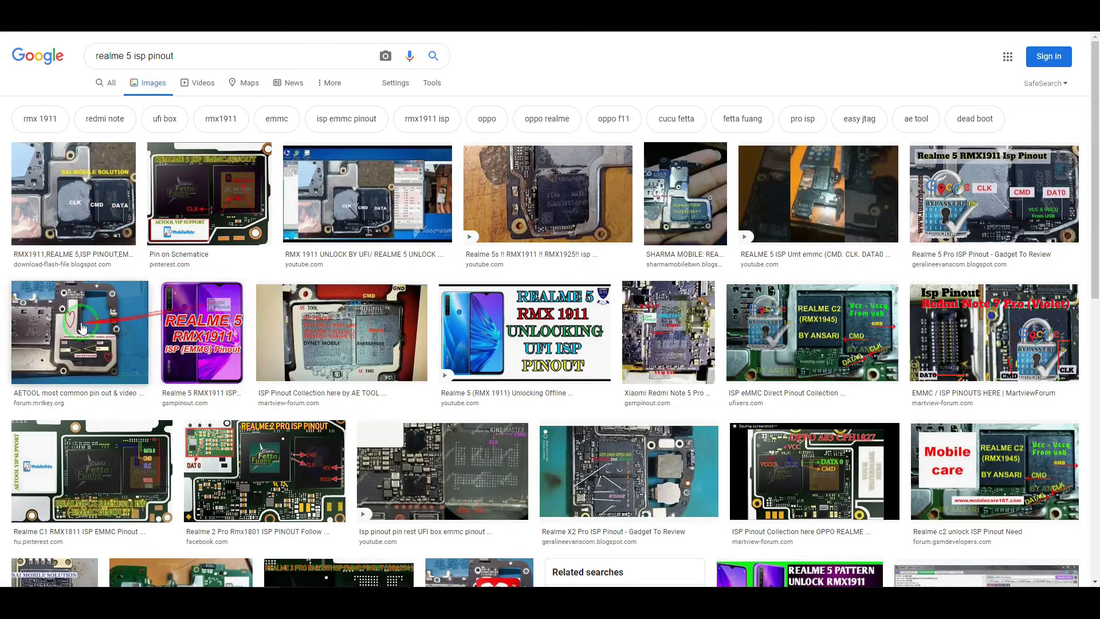
{"action": "left_click", "coordinate": [51, 172]}
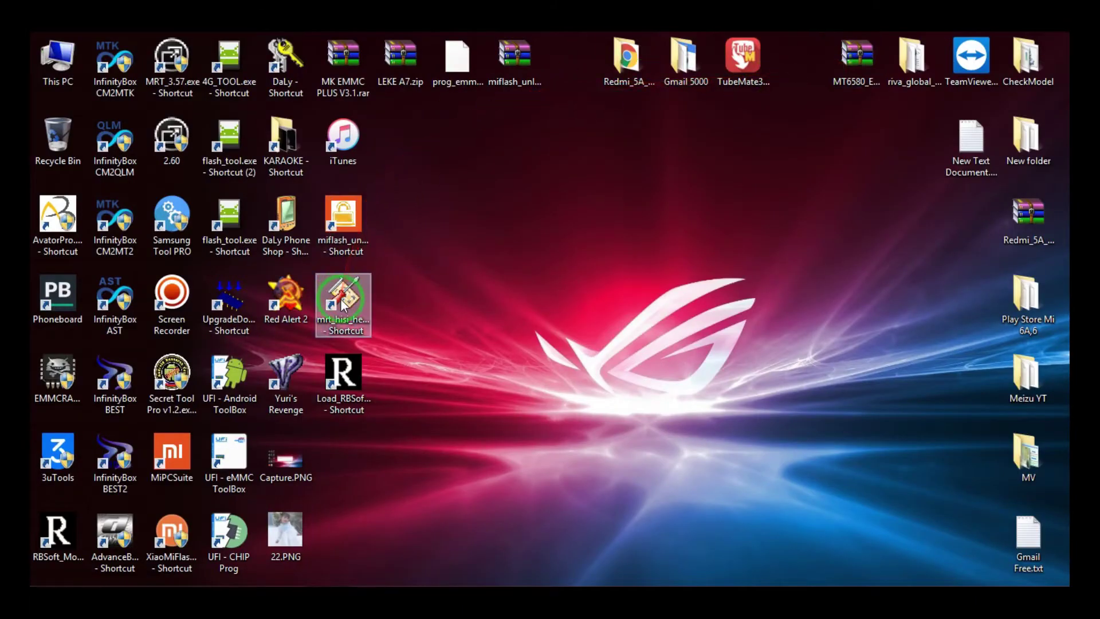
Step: Launch UFI eMMC ToolBox from the desktop
{"action": "double_click", "coordinate": [238, 468]}
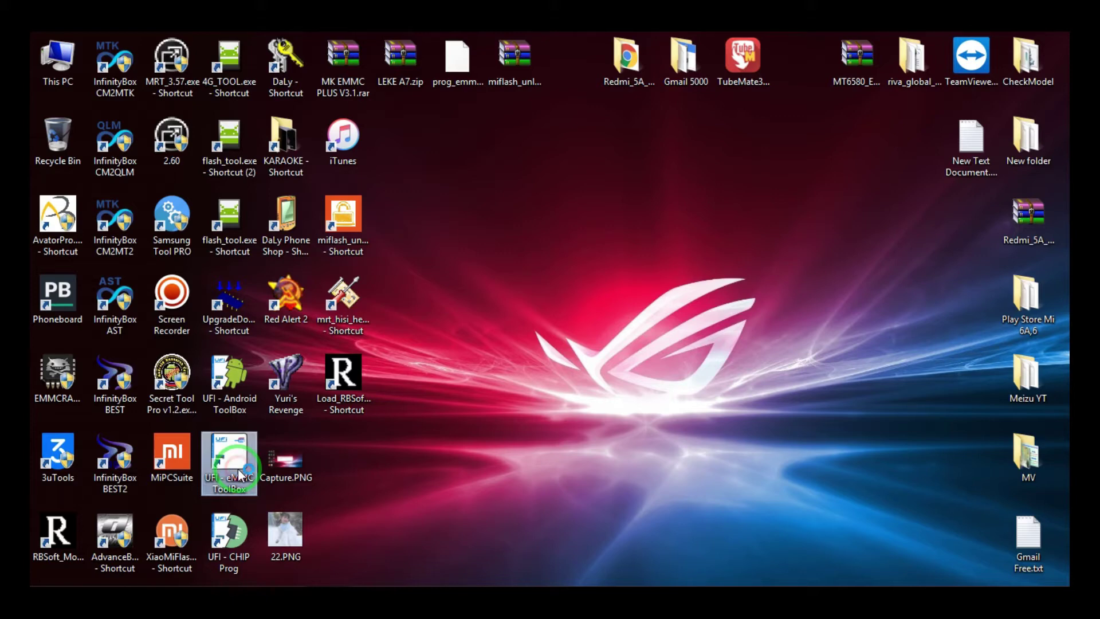
{"action": "right_click", "coordinate": [521, 274]}
{"action": "left_click", "coordinate": [562, 318]}
{"action": "right_click", "coordinate": [573, 513]}
{"action": "left_click", "coordinate": [660, 354]}
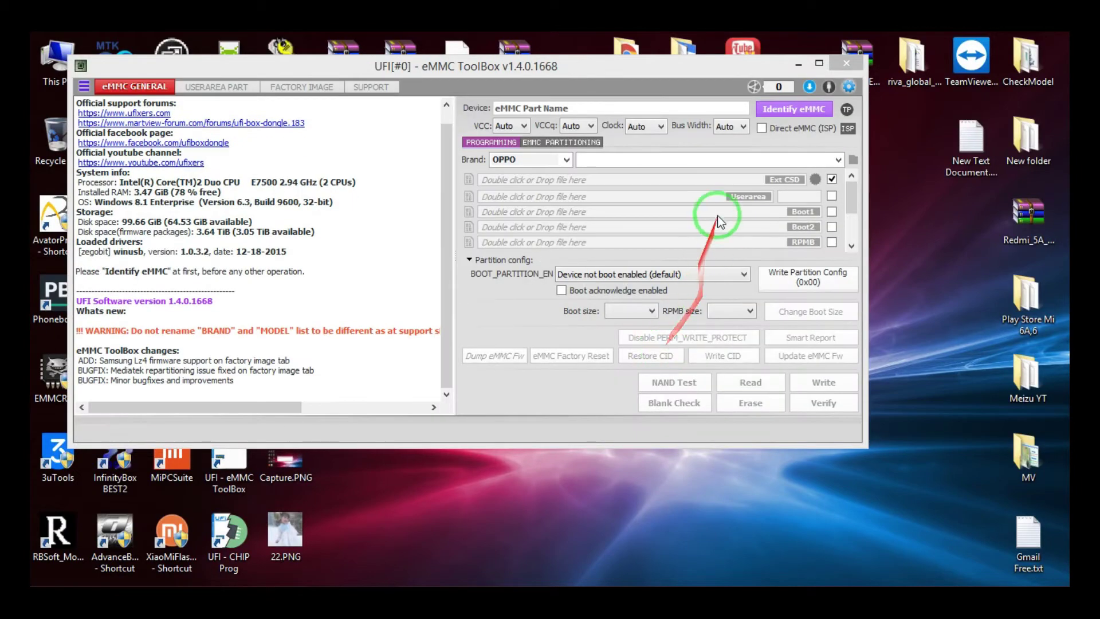
{"action": "right_click", "coordinate": [587, 486]}
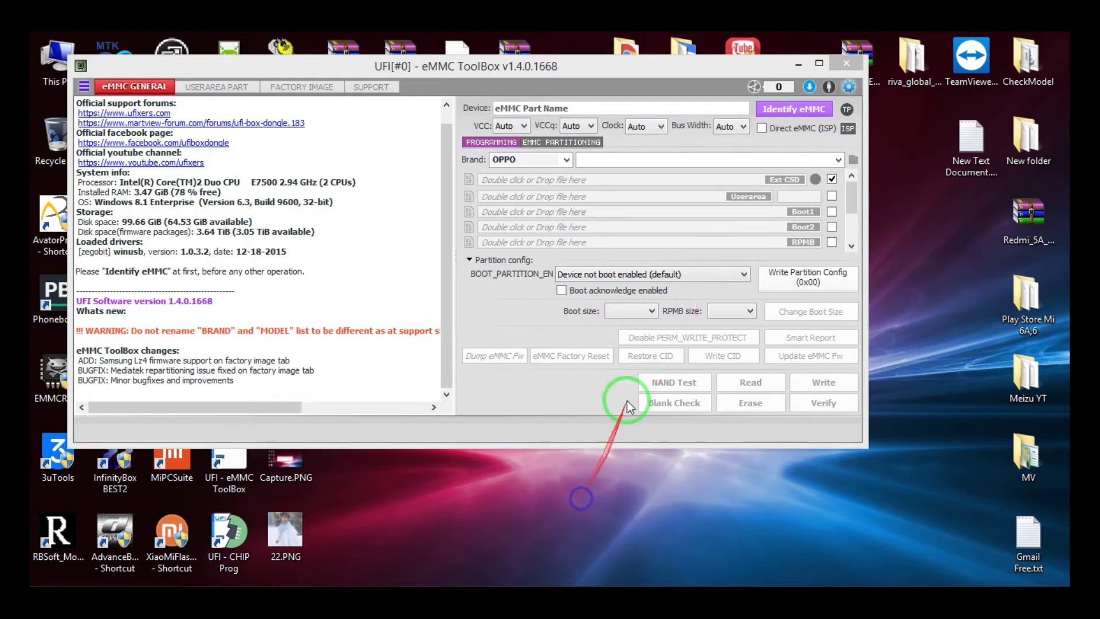
{"action": "left_click", "coordinate": [639, 333]}
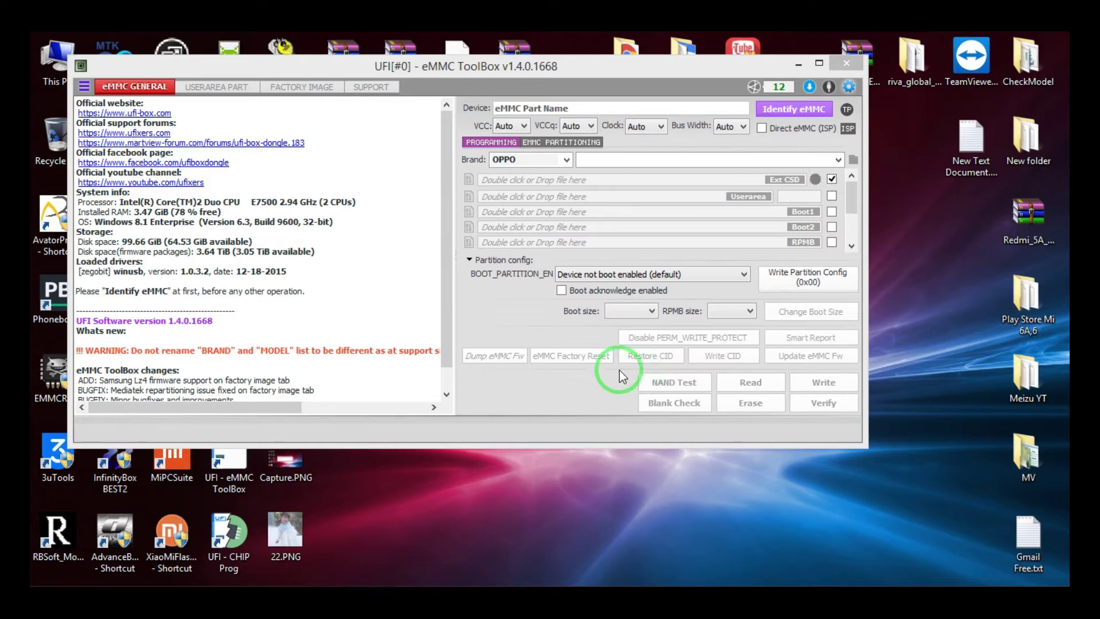
Step: Set the eMMC clock to 24 MHz and leave the bus width on Auto
{"action": "left_click", "coordinate": [662, 127]}
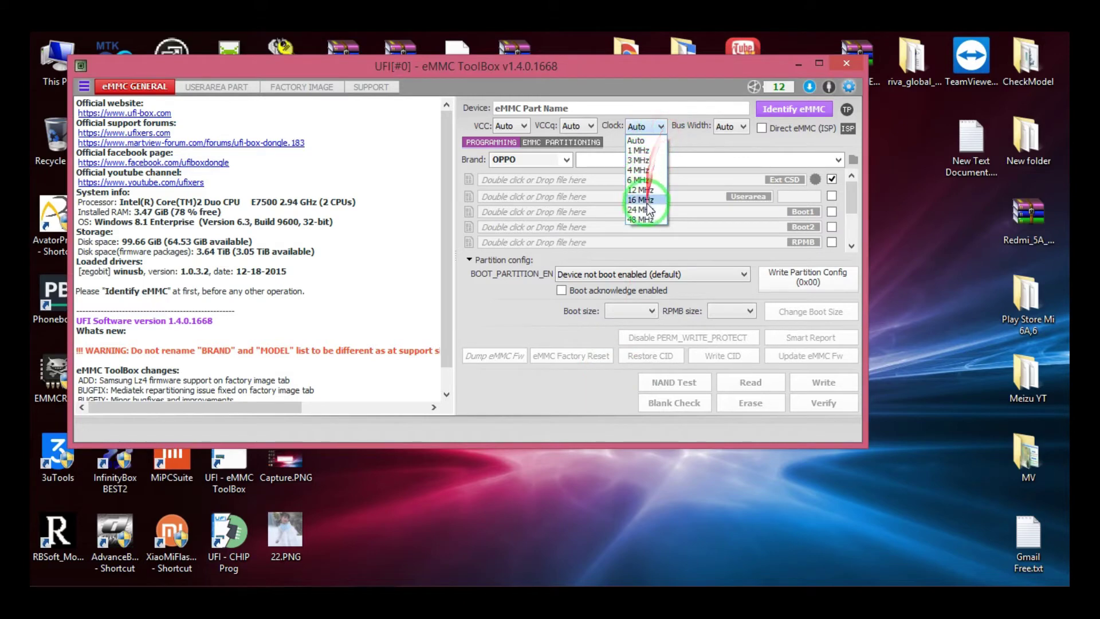
{"action": "left_click", "coordinate": [647, 209]}
{"action": "left_click", "coordinate": [741, 127]}
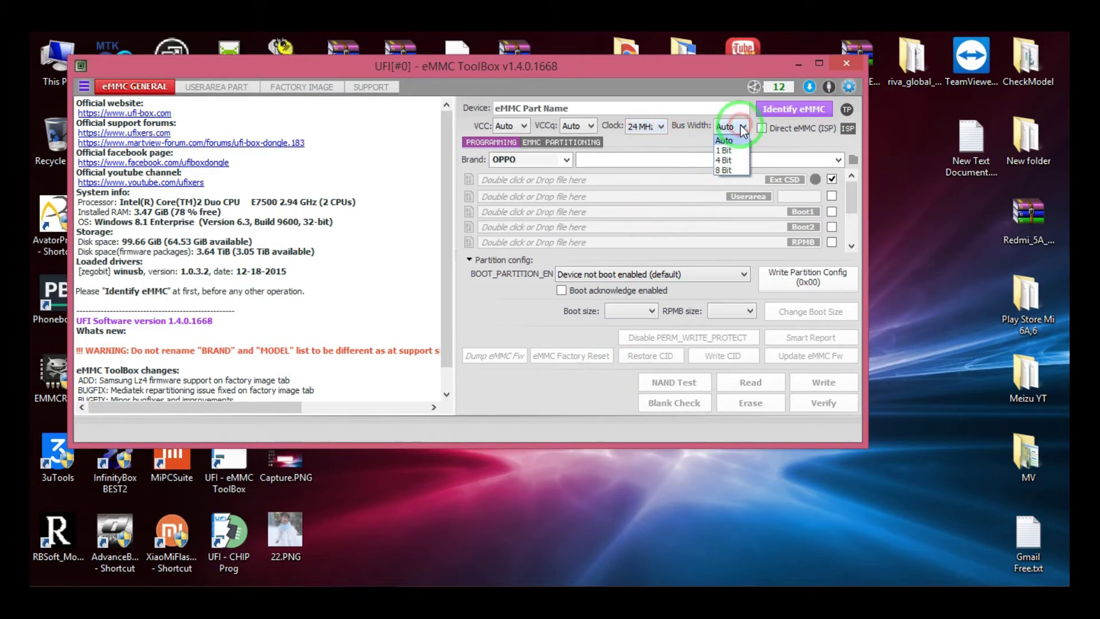
{"action": "left_click", "coordinate": [683, 144]}
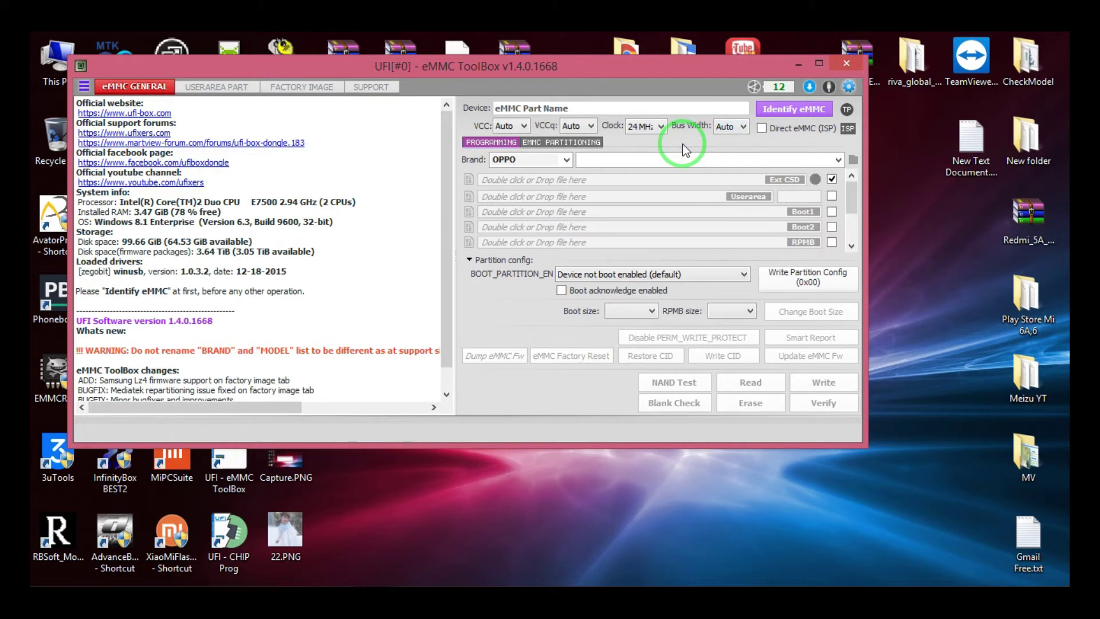
Step: Enable Direct eMMC (ISP) and identify the connected phone's eMMC
{"action": "left_click", "coordinate": [786, 110]}
{"action": "left_click", "coordinate": [763, 128]}
{"action": "left_click", "coordinate": [783, 113]}
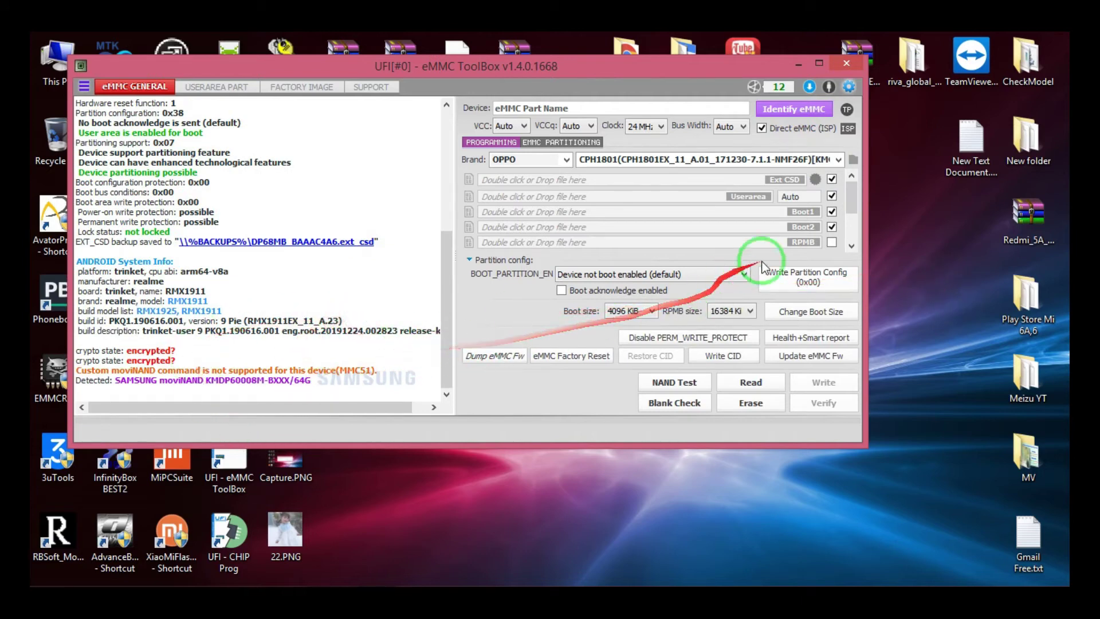
Step: Set the Userarea size to 512 MiB and read the checked Ext CSD, Userarea, Boot1 and Boot2 areas
{"action": "left_click", "coordinate": [797, 200]}
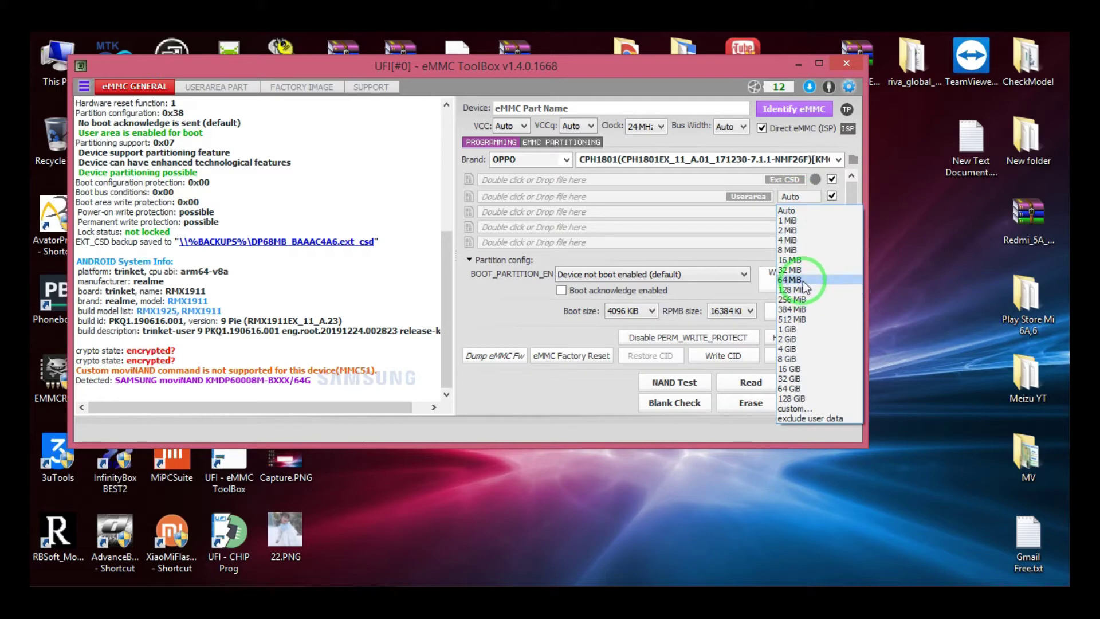
{"action": "left_click", "coordinate": [799, 318]}
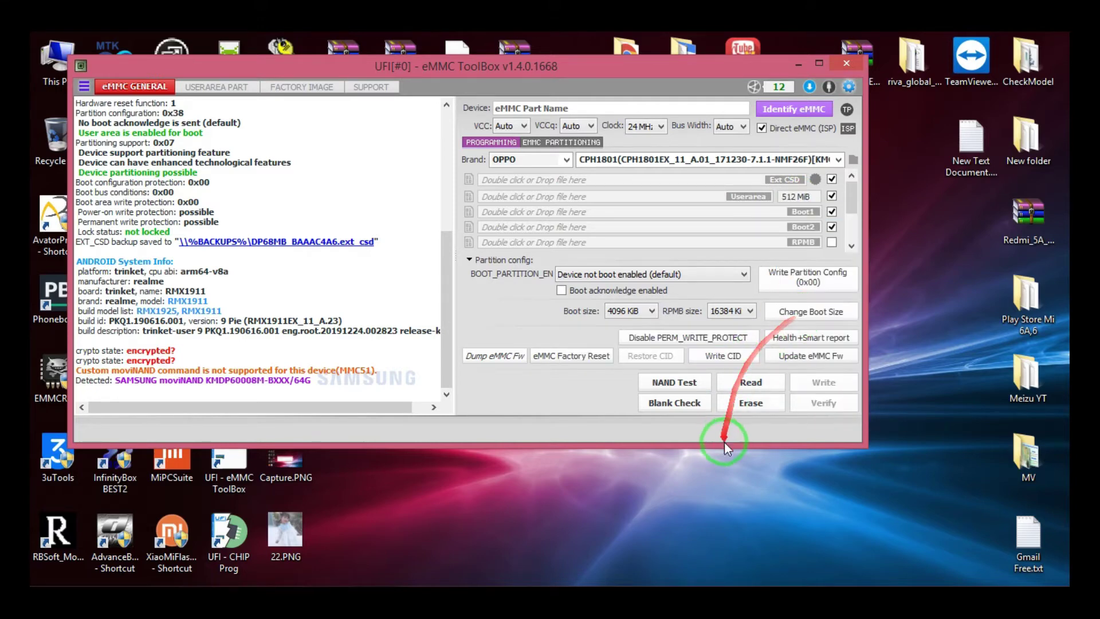
{"action": "left_click", "coordinate": [747, 384]}
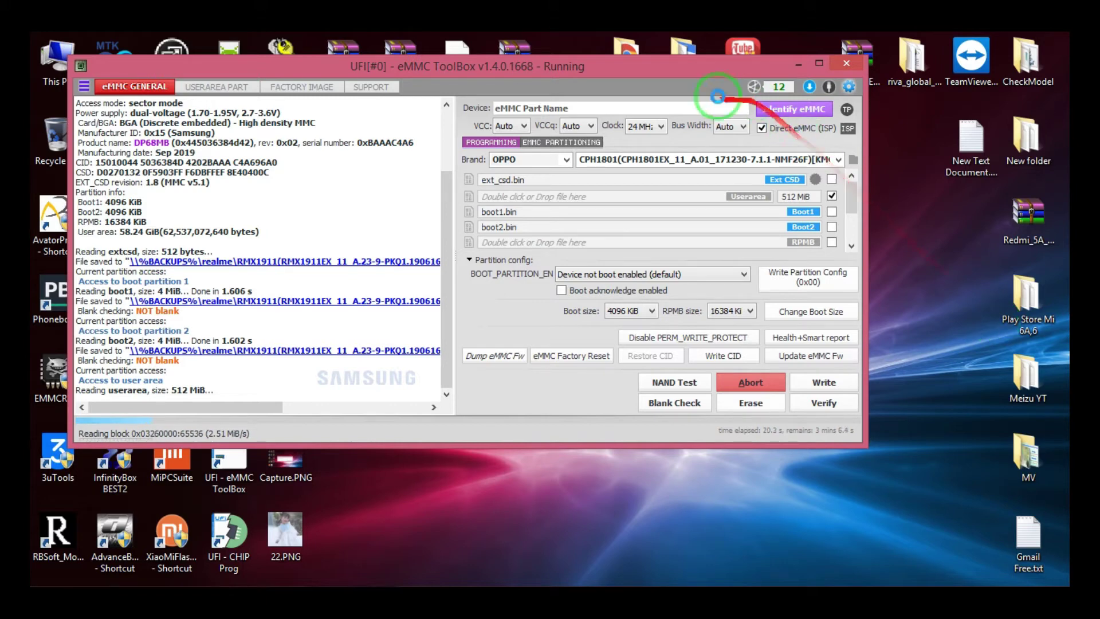
{"action": "left_click_drag", "start_coordinate": [579, 68], "coordinate": [662, 107]}
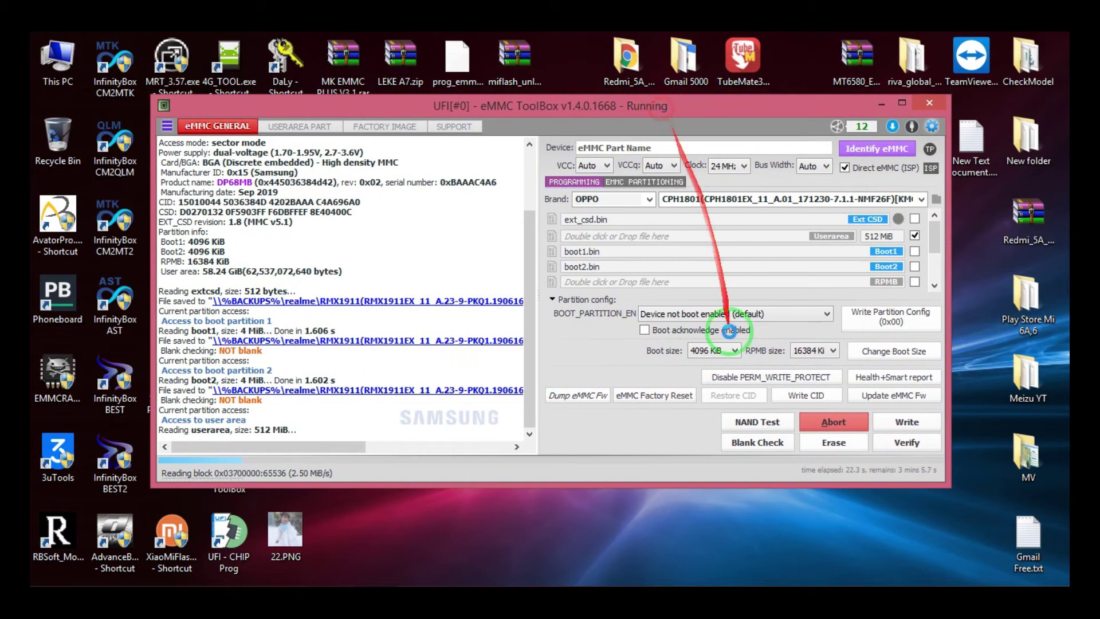
{"action": "right_click", "coordinate": [702, 530]}
{"action": "left_click", "coordinate": [713, 369]}
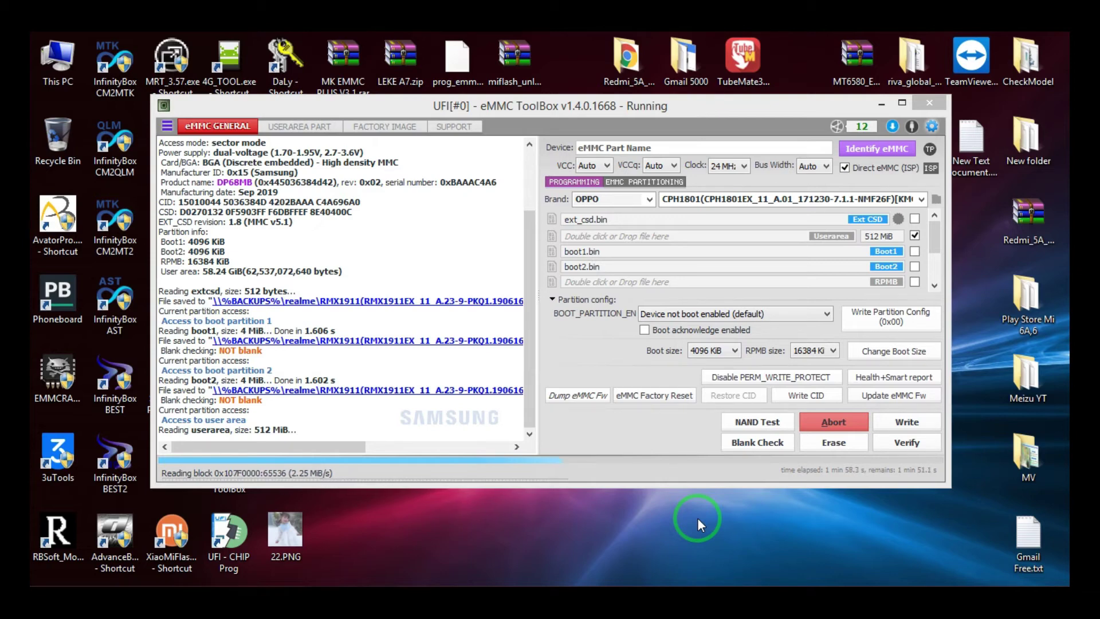
{"action": "left_click_drag", "start_coordinate": [695, 521], "coordinate": [676, 584]}
{"action": "left_click_drag", "start_coordinate": [624, 584], "coordinate": [639, 513]}
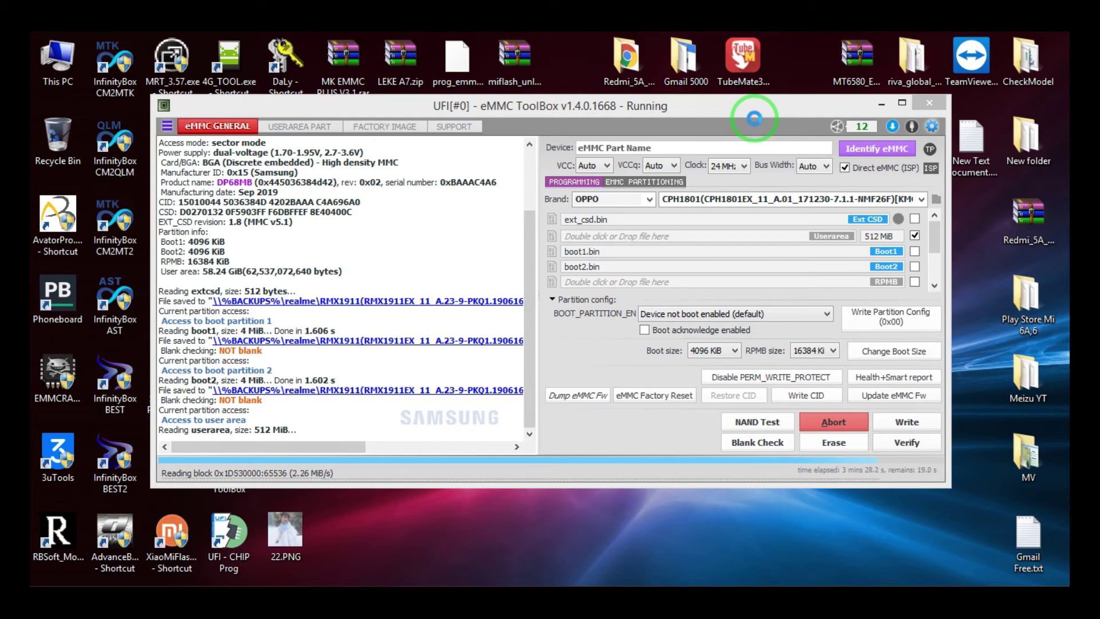
{"action": "right_click", "coordinate": [792, 50]}
{"action": "left_click", "coordinate": [820, 92]}
{"action": "right_click", "coordinate": [803, 67]}
{"action": "left_click", "coordinate": [841, 107]}
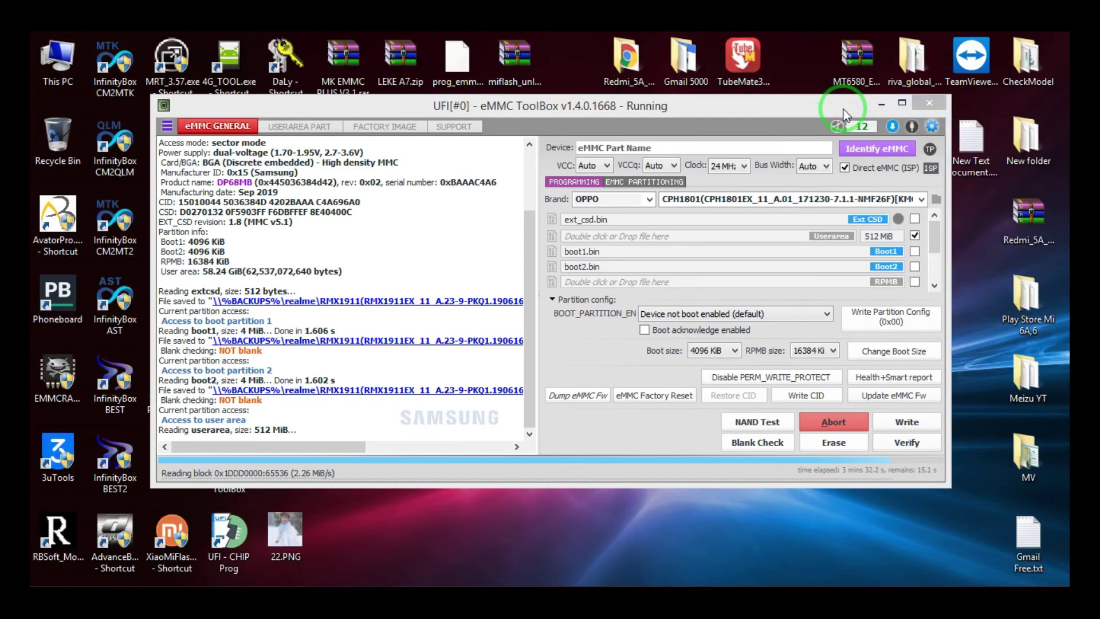
{"action": "right_click", "coordinate": [798, 67]}
{"action": "left_click", "coordinate": [825, 88]}
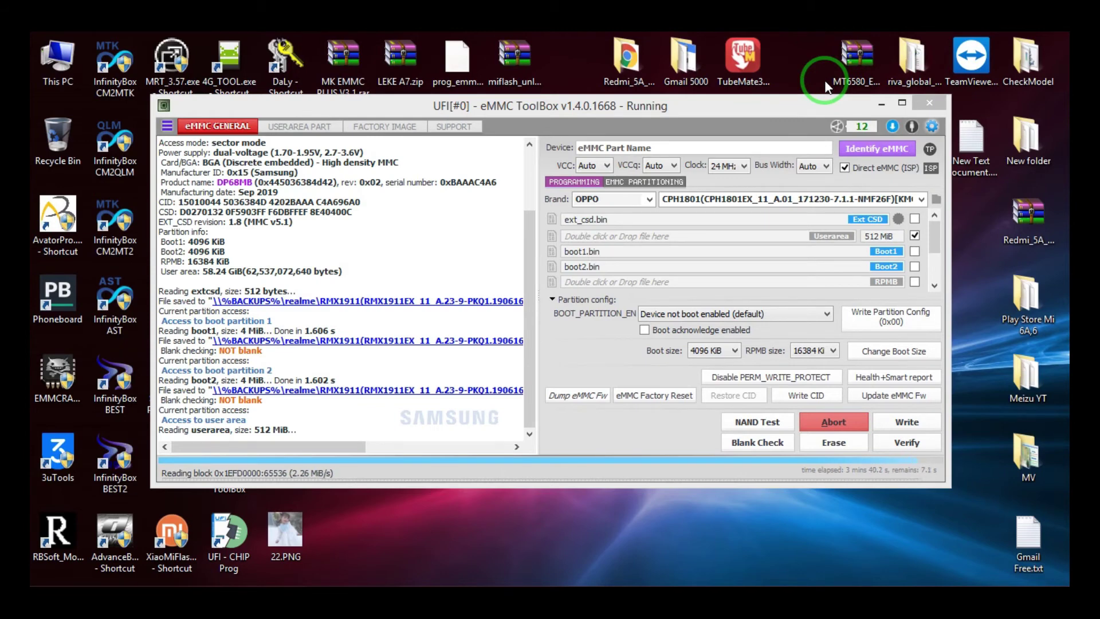
{"action": "right_click", "coordinate": [799, 50]}
{"action": "left_click", "coordinate": [837, 93]}
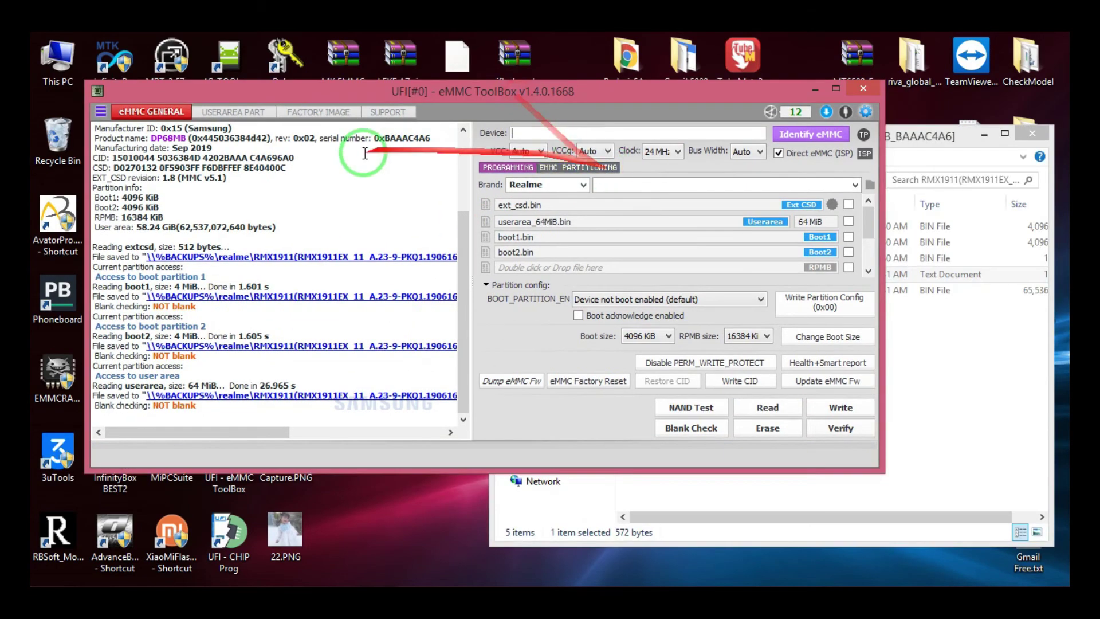
Step: In the maximized user-area partition list, check oppodycnvbk, oppostanvbk, modemst1, modemst2, persist, xbl_config and fsg
{"action": "left_click", "coordinate": [247, 112]}
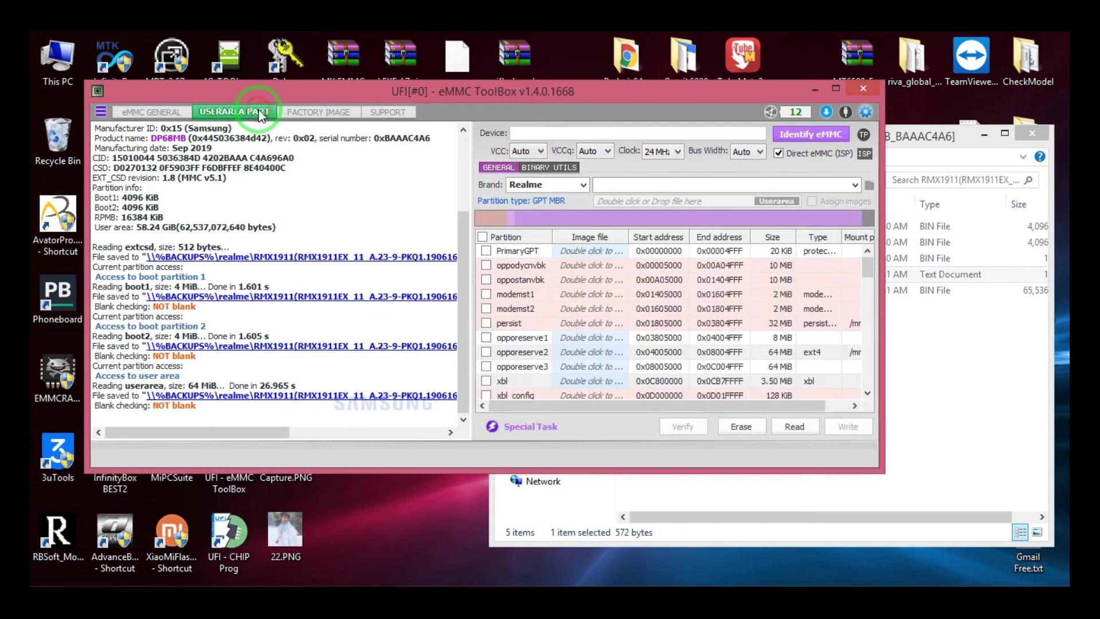
{"action": "left_click", "coordinate": [836, 89]}
{"action": "left_click", "coordinate": [677, 211]}
{"action": "left_click", "coordinate": [677, 226]}
{"action": "left_click", "coordinate": [676, 254]}
{"action": "left_click", "coordinate": [677, 268]}
{"action": "left_click", "coordinate": [677, 341]}
{"action": "left_click", "coordinate": [677, 399]}
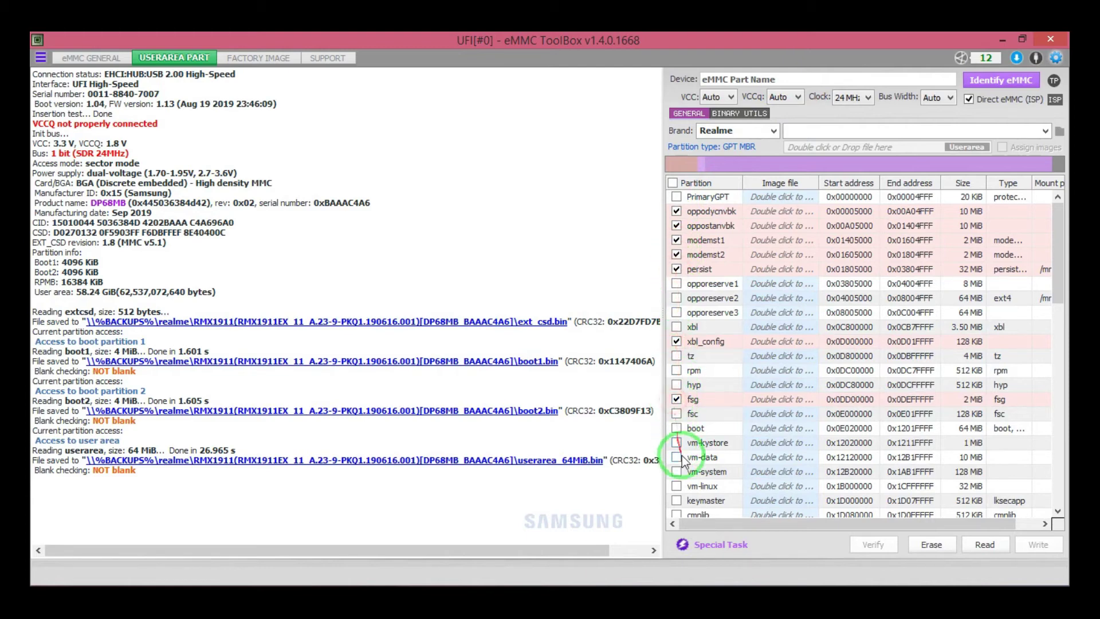
Step: Add the modem partition to the selection and read all checked partitions to backup image files
{"action": "mouse_move", "coordinate": [1053, 268]}
{"action": "left_mouse_down"}
{"action": "mouse_move", "coordinate": [1066, 364]}
{"action": "mouse_move", "coordinate": [1058, 483]}
{"action": "left_mouse_up"}
{"action": "left_click", "coordinate": [677, 423]}
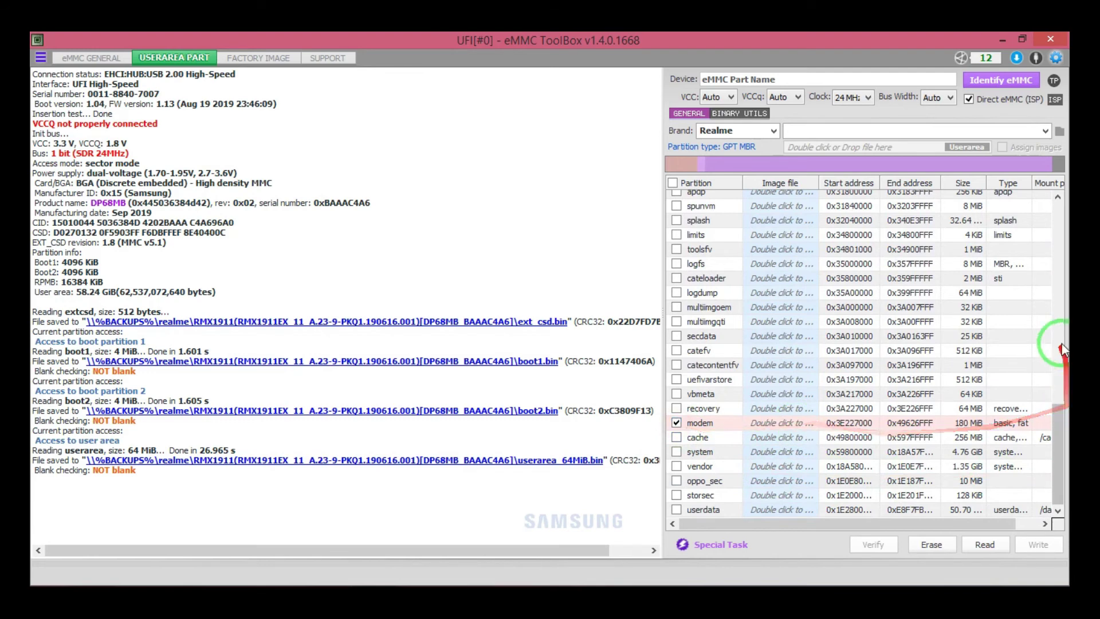
{"action": "left_click_drag", "start_coordinate": [1064, 454], "coordinate": [1064, 198]}
{"action": "left_click", "coordinate": [986, 545]}
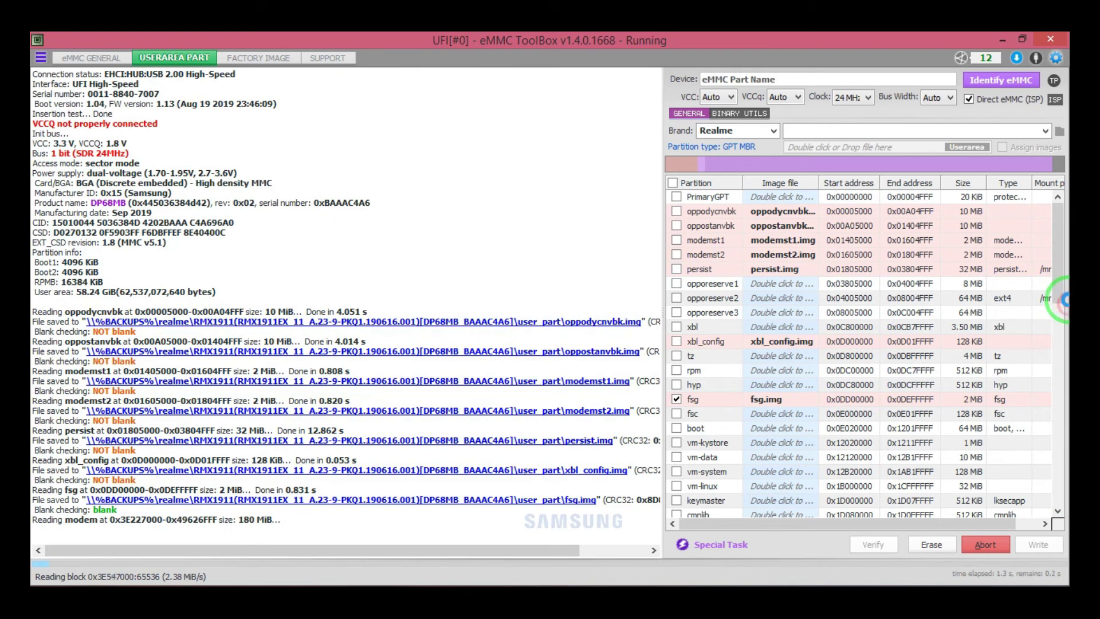
{"action": "scroll", "coordinate": [1063, 321], "scroll_direction": "down", "scroll_amount": 5}
{"action": "scroll", "coordinate": [1063, 329], "scroll_direction": "up", "scroll_amount": 2}
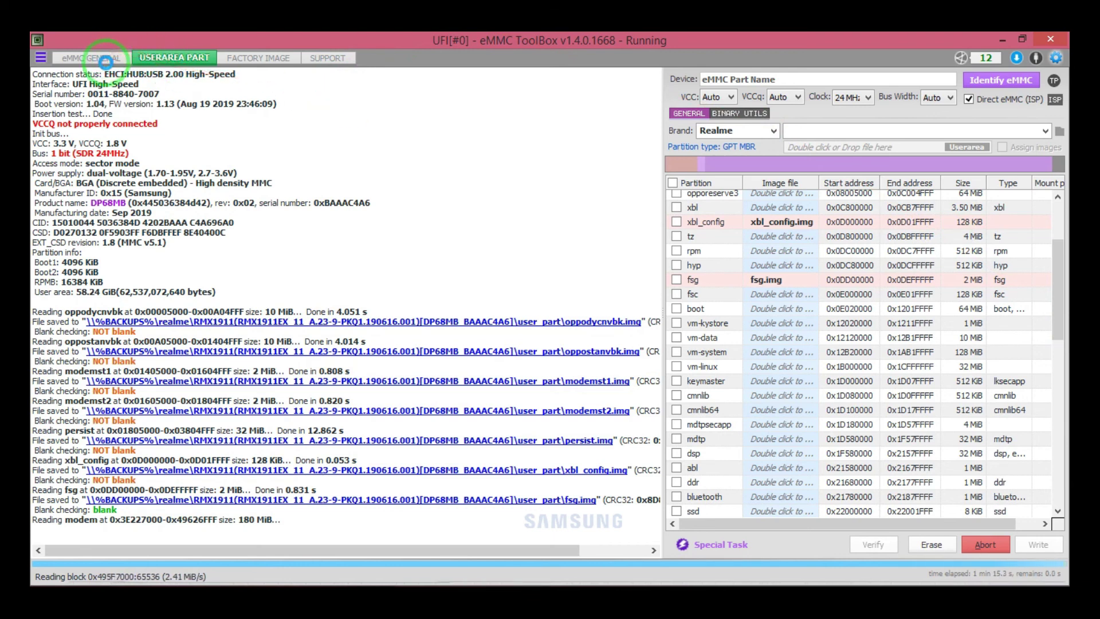
Step: Return to the general eMMC page and identify the eMMC again
{"action": "left_click", "coordinate": [108, 64]}
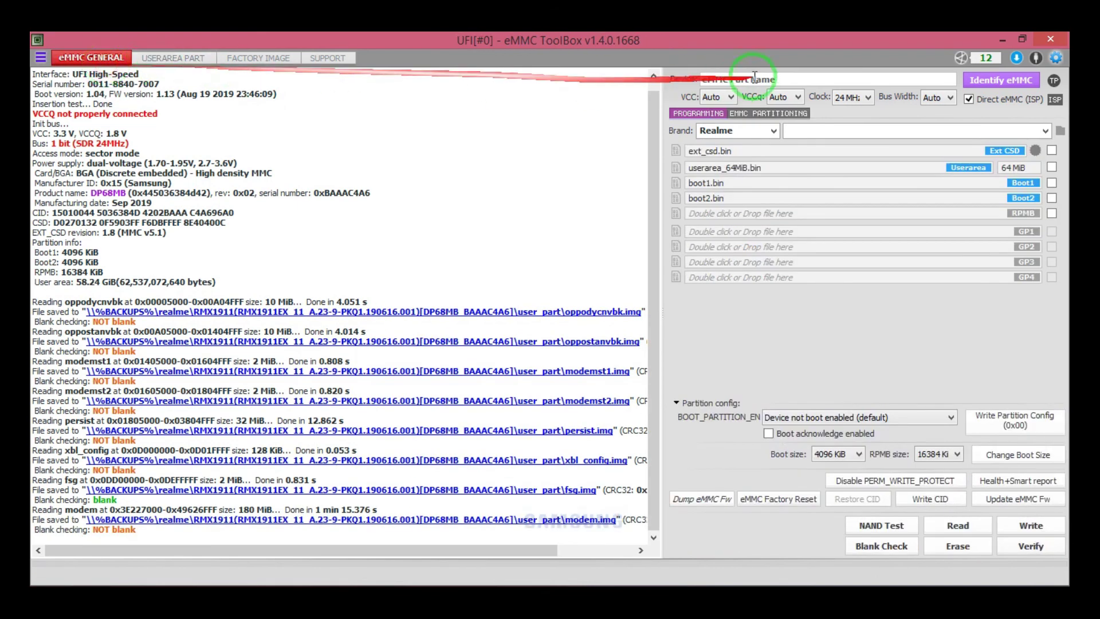
{"action": "left_click", "coordinate": [999, 81]}
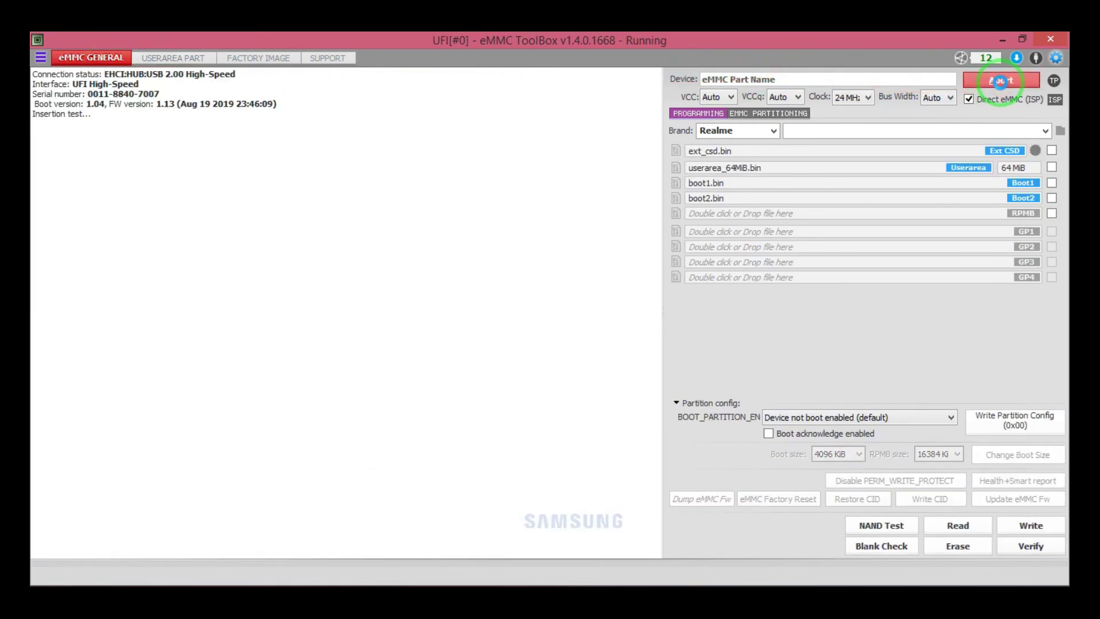
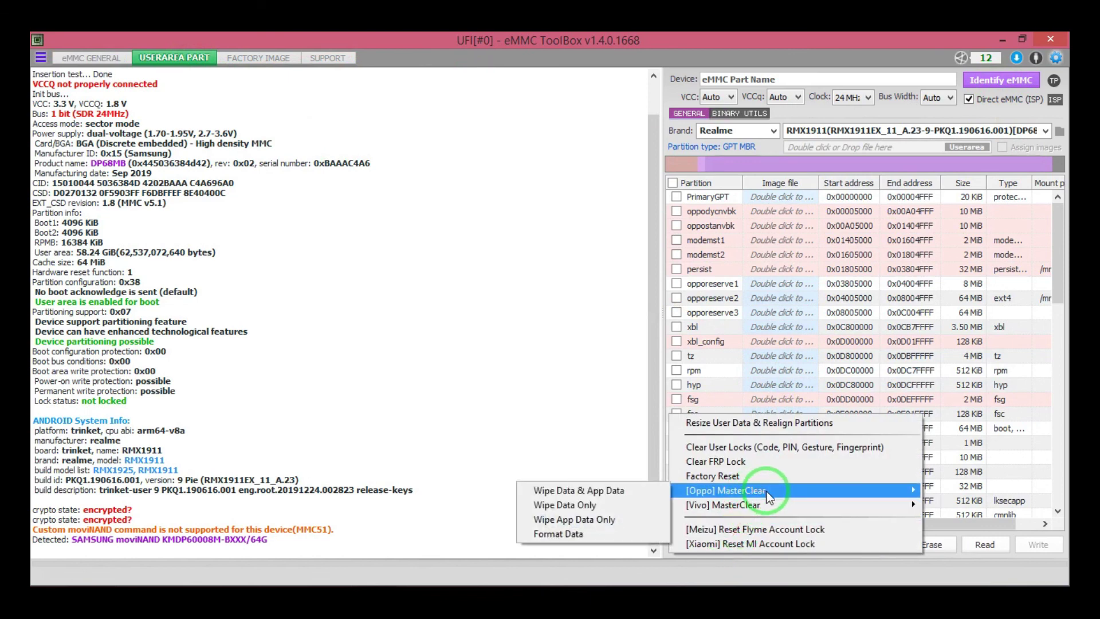
Step: Run the [Oppo] MasterClear special task with Wipe Data Only, and close the toolbox when done
{"action": "left_click", "coordinate": [608, 502]}
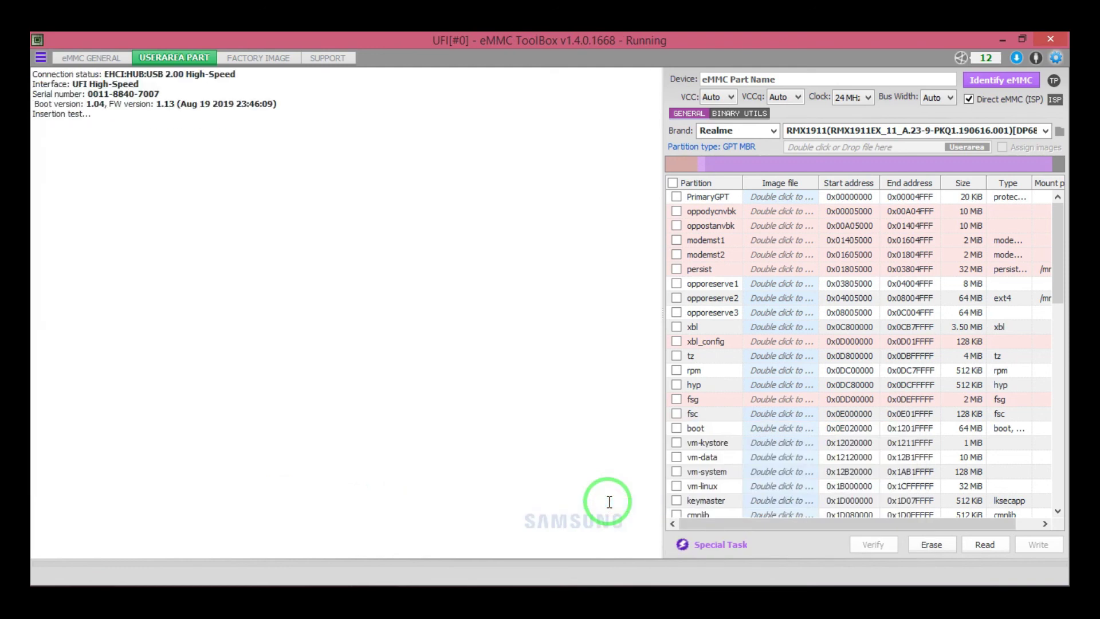
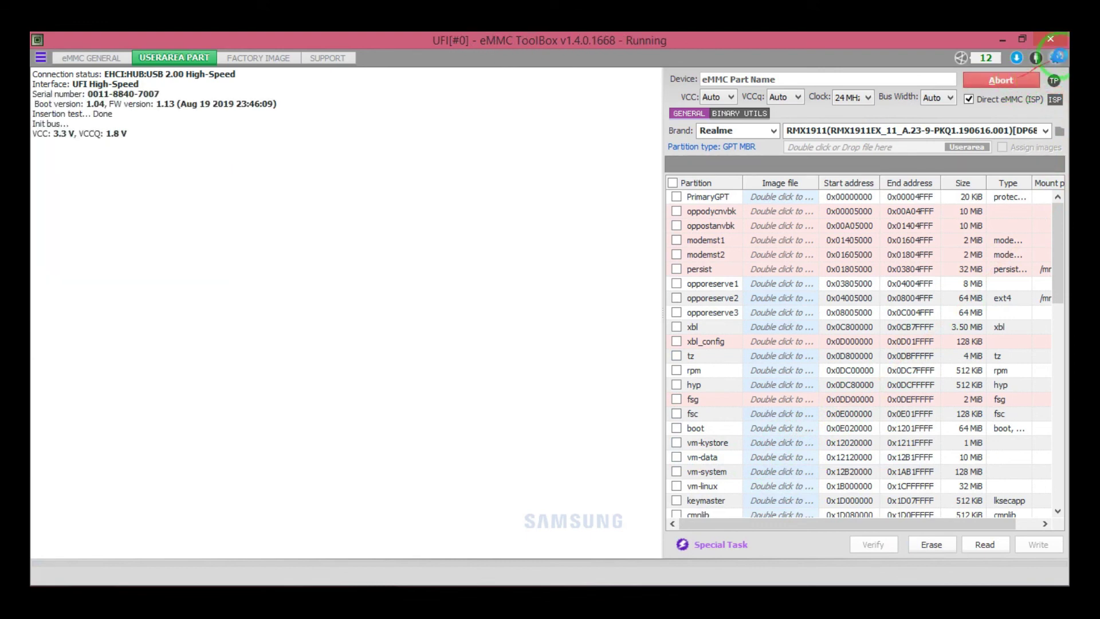
{"action": "left_click", "coordinate": [1051, 40]}
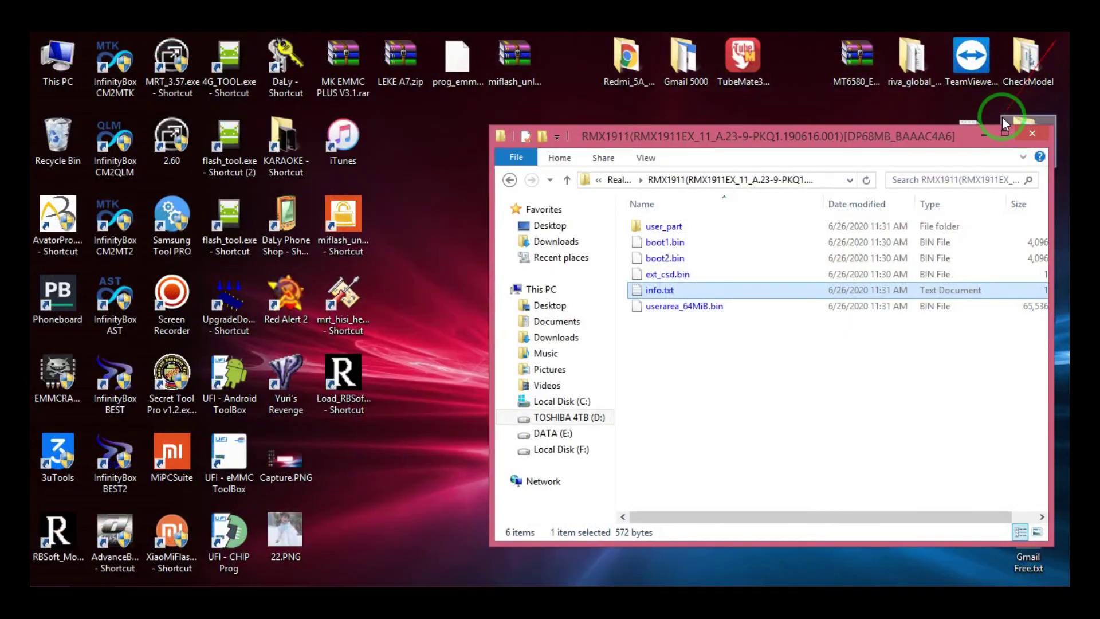